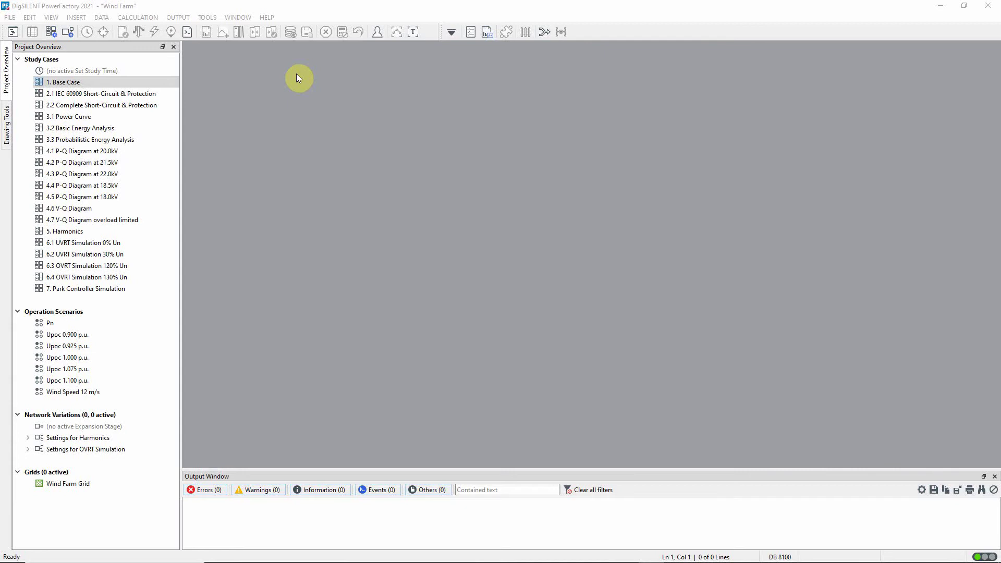
# Step: Activate the '1. Base Case' study case from the Project Overview
pyautogui.rightClick(172, 85)
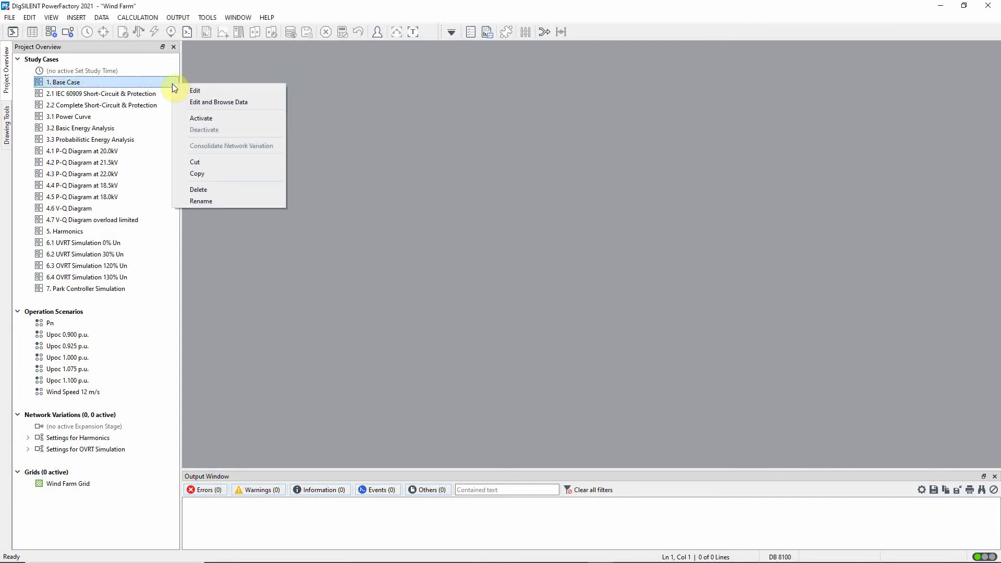
pyautogui.click(247, 119)
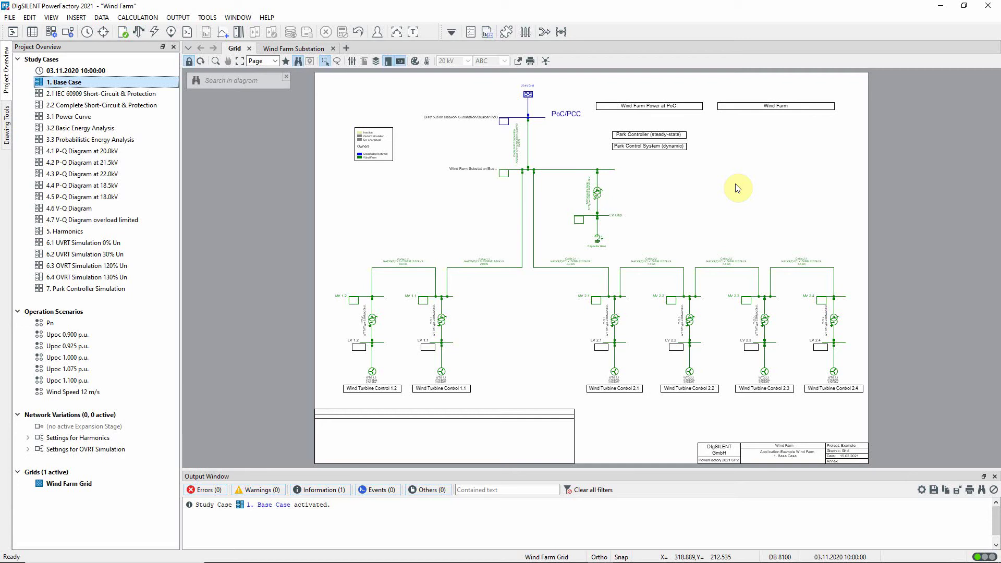
pyautogui.click(568, 171)
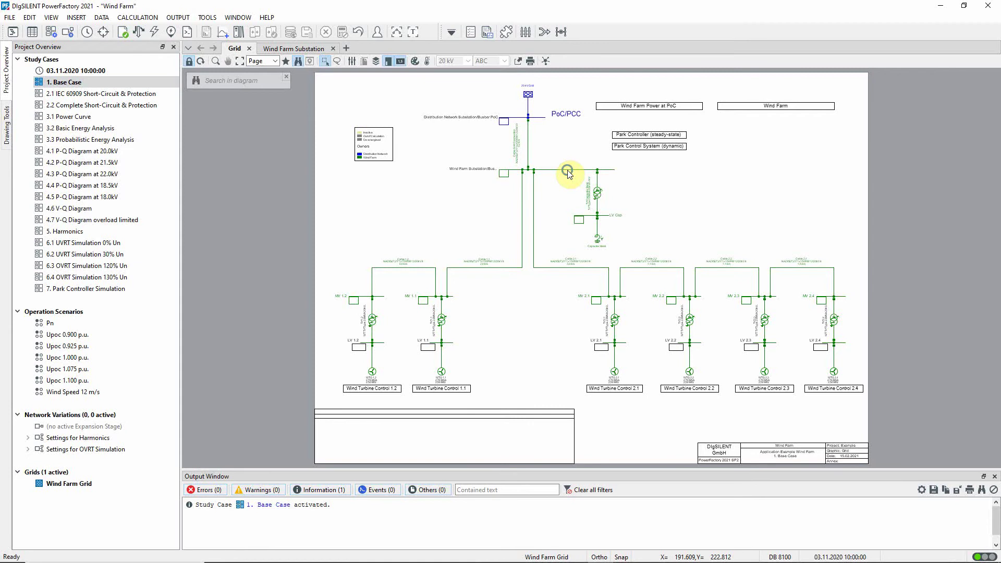
# Step: Show the detailed Wind Farm Substation graphic with Bays 1–4 and their protection devices
pyautogui.rightClick(567, 171)
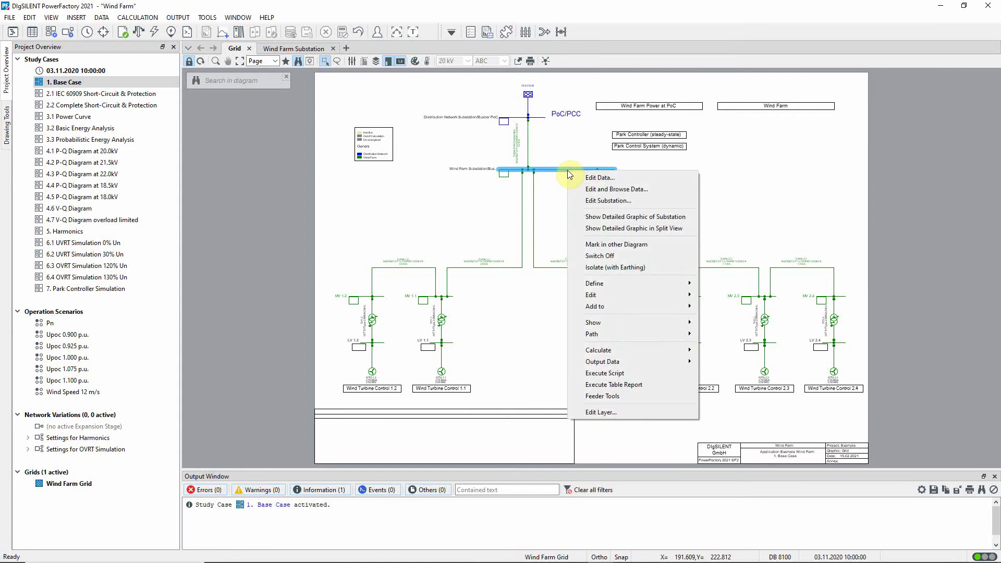
pyautogui.click(694, 217)
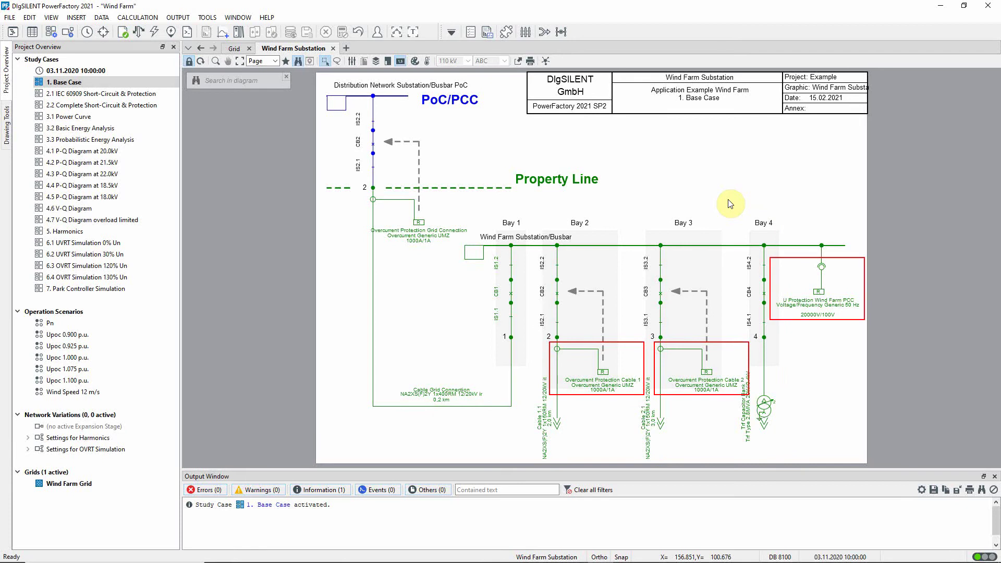
# Step: Return to the Grid diagram and open static generator WTG 1.2's data
pyautogui.click(235, 49)
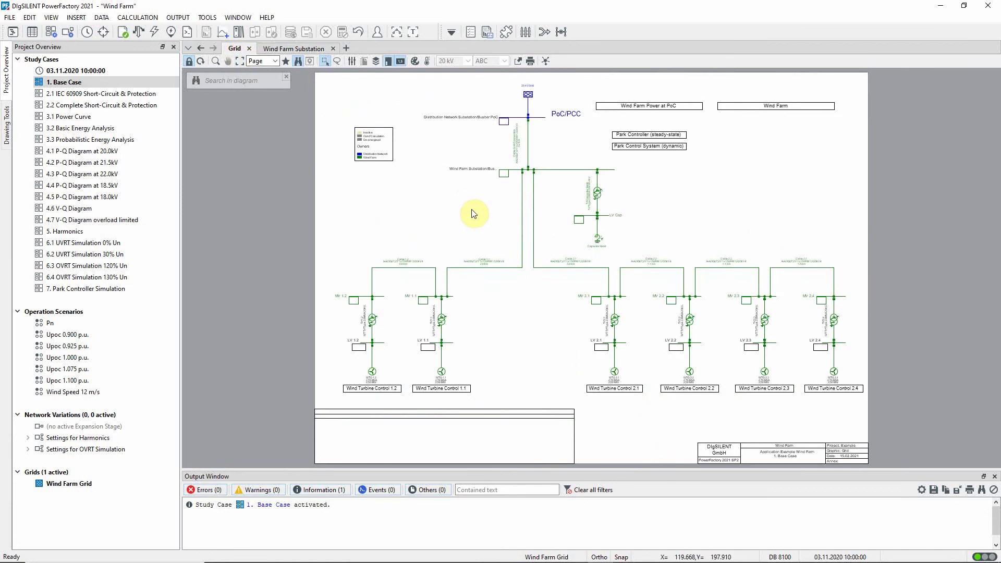
pyautogui.doubleClick(372, 372)
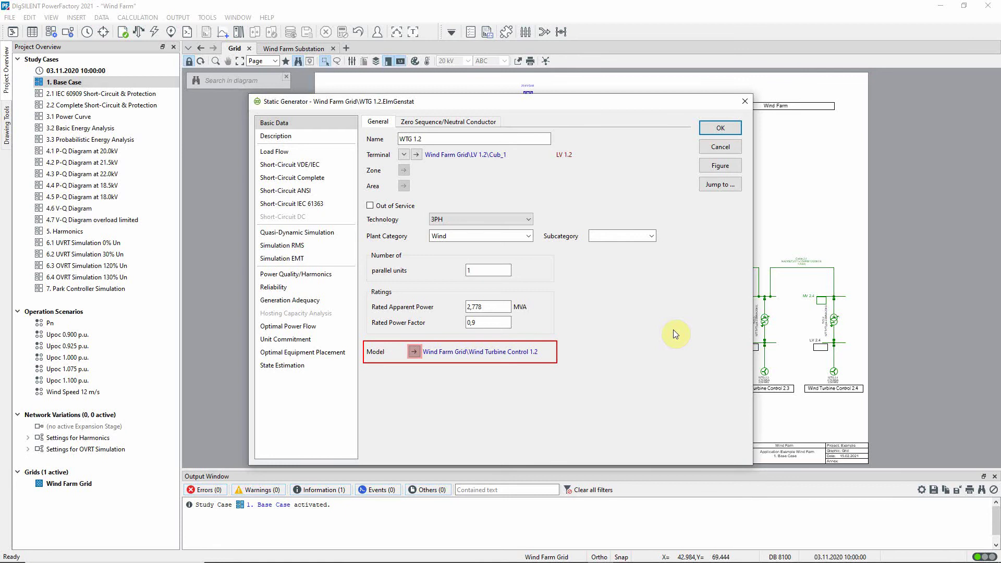
# Step: Review WTG 1.2's load flow dispatch, wind power curve and operational limits, then cancel unchanged
pyautogui.click(348, 152)
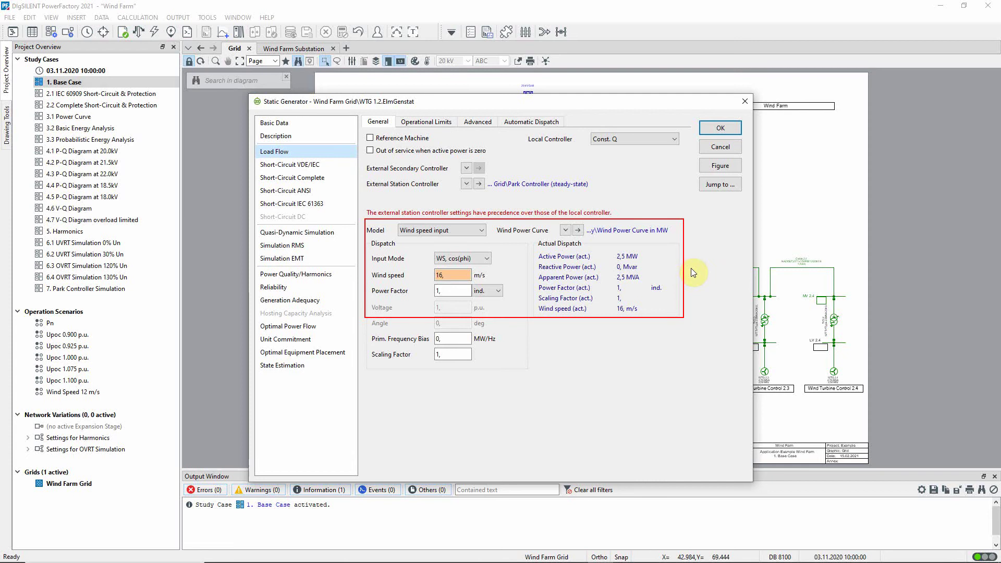
pyautogui.click(583, 230)
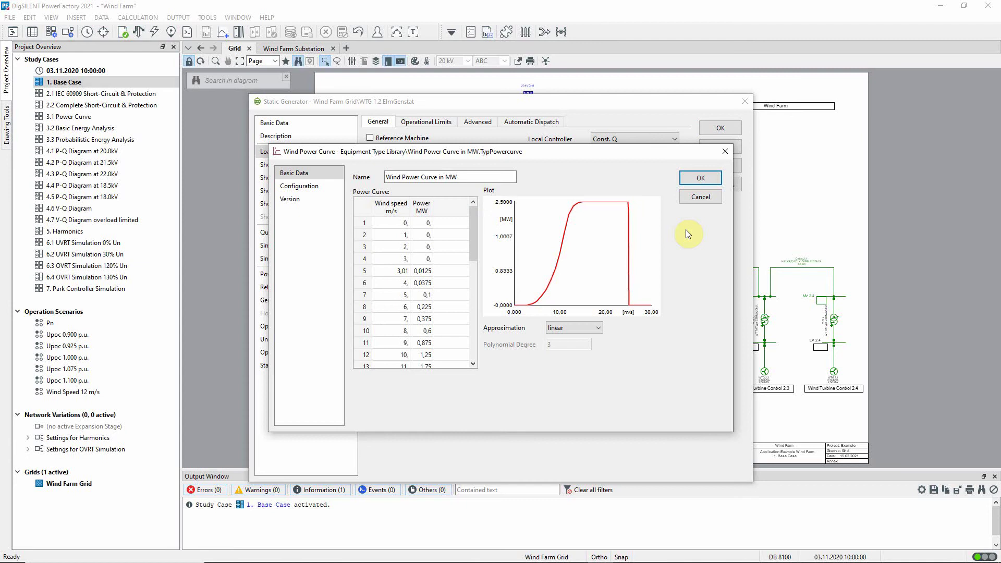
pyautogui.click(708, 199)
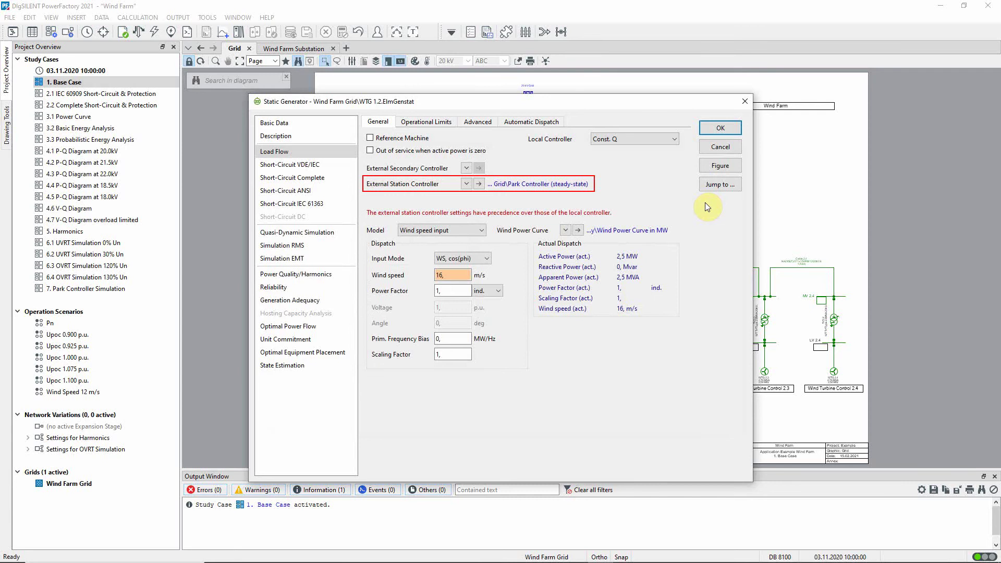
pyautogui.click(437, 124)
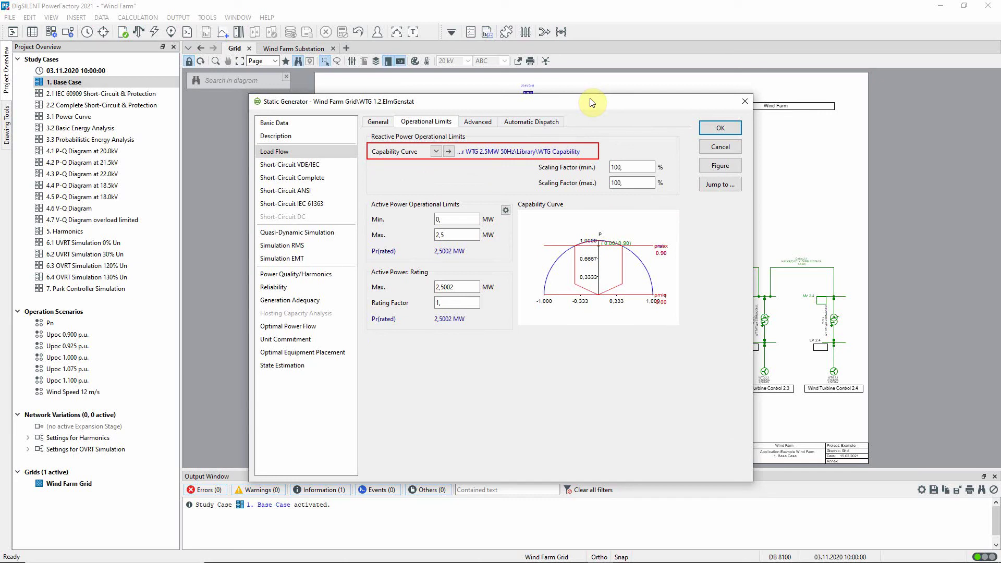
pyautogui.click(735, 150)
# Step: Open the Park Controller's load flow page: power factor control, cosphi(P) characteristic, 0,95 at 15 MW
pyautogui.click(684, 135)
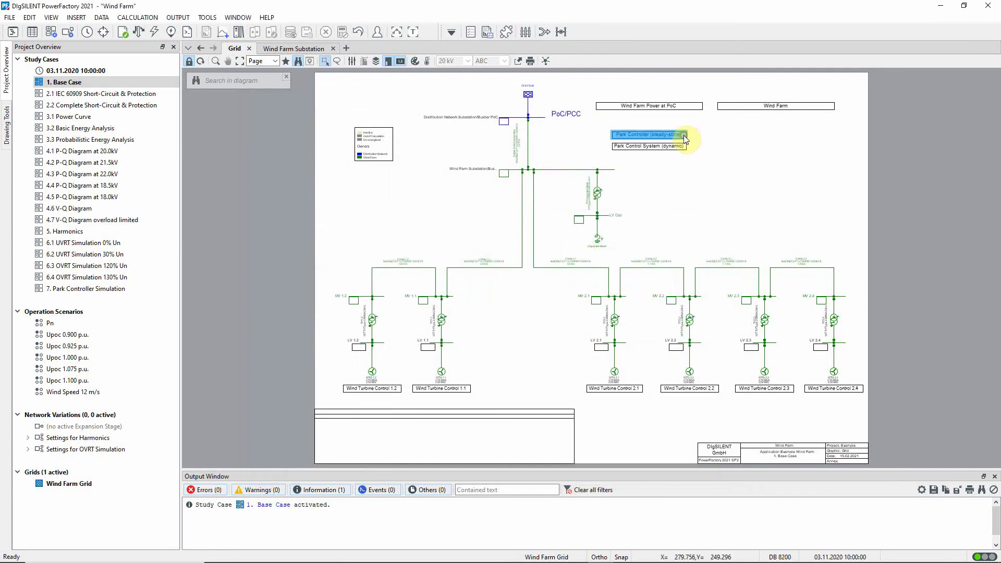
pyautogui.doubleClick(683, 135)
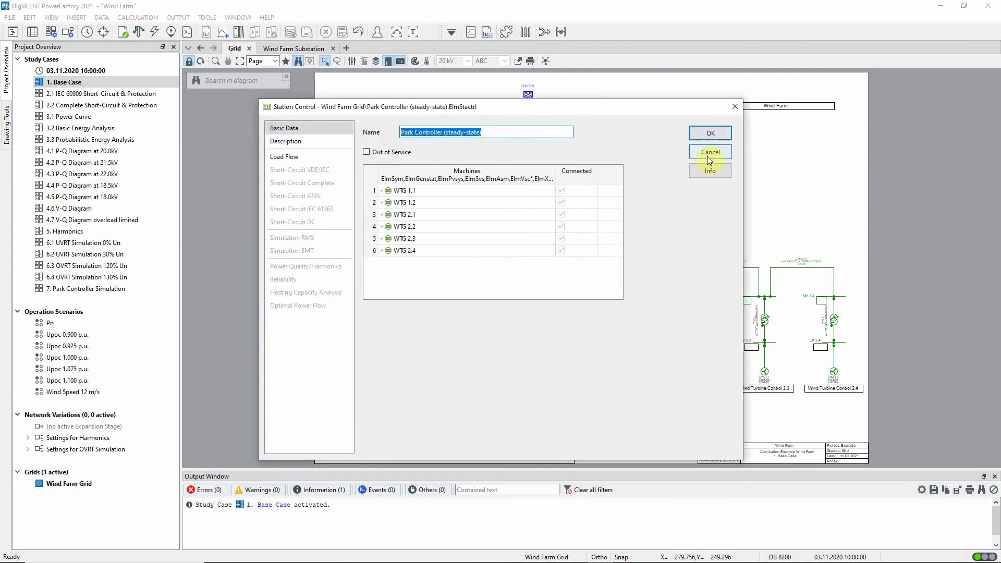
pyautogui.click(728, 183)
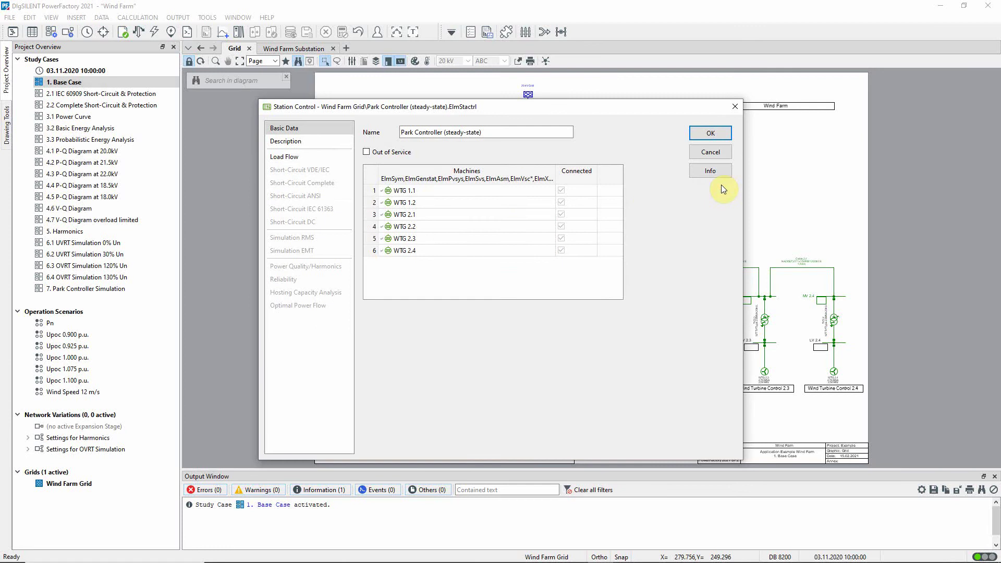
pyautogui.click(327, 158)
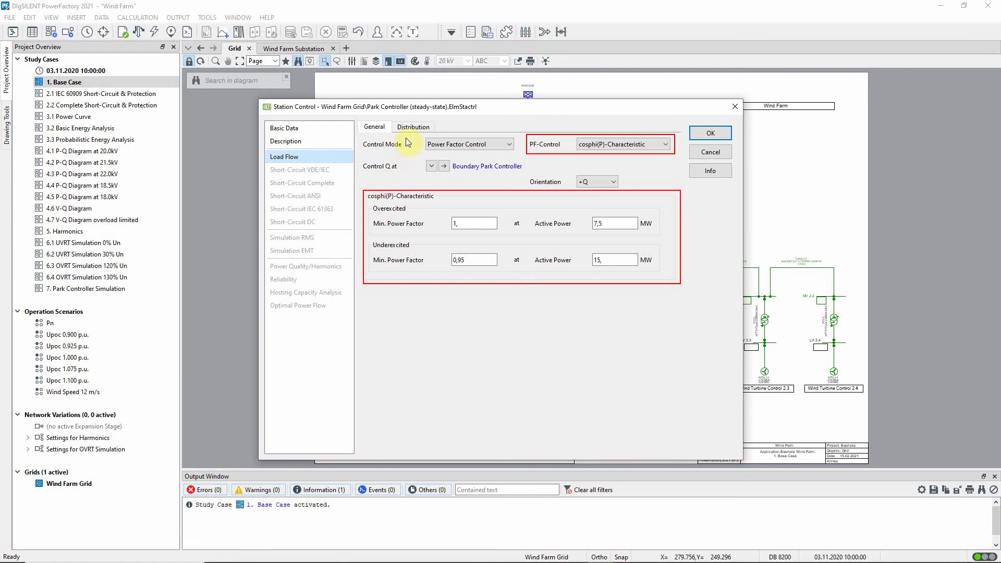
# Step: Check the Park Controller's reactive power distribution by rated power, then cancel the dialog
pyautogui.click(413, 127)
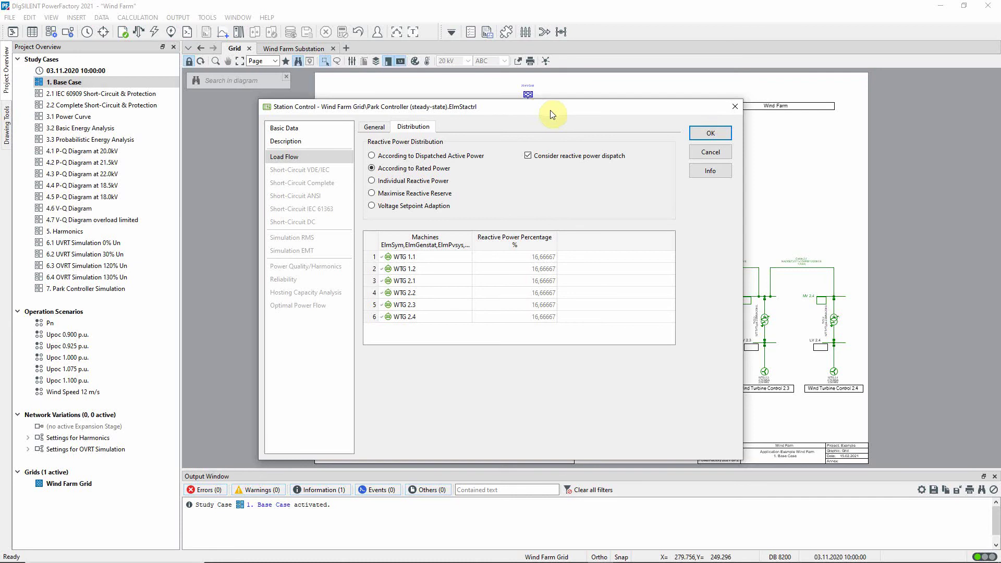
pyautogui.click(730, 156)
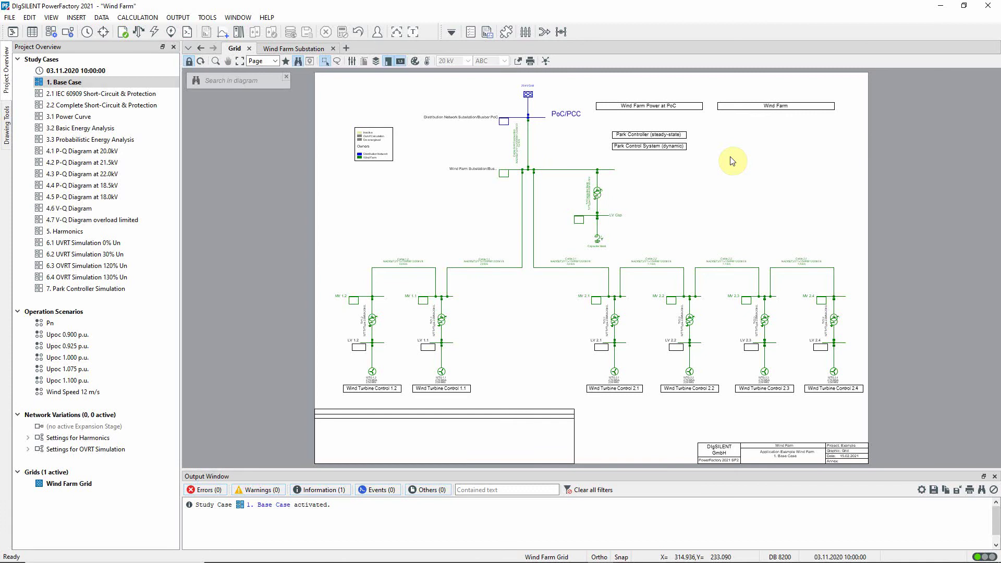
# Step: Unfreeze the diagram and insert a terminal on Cable 1.1 at 1 km of its 2 km
pyautogui.click(188, 62)
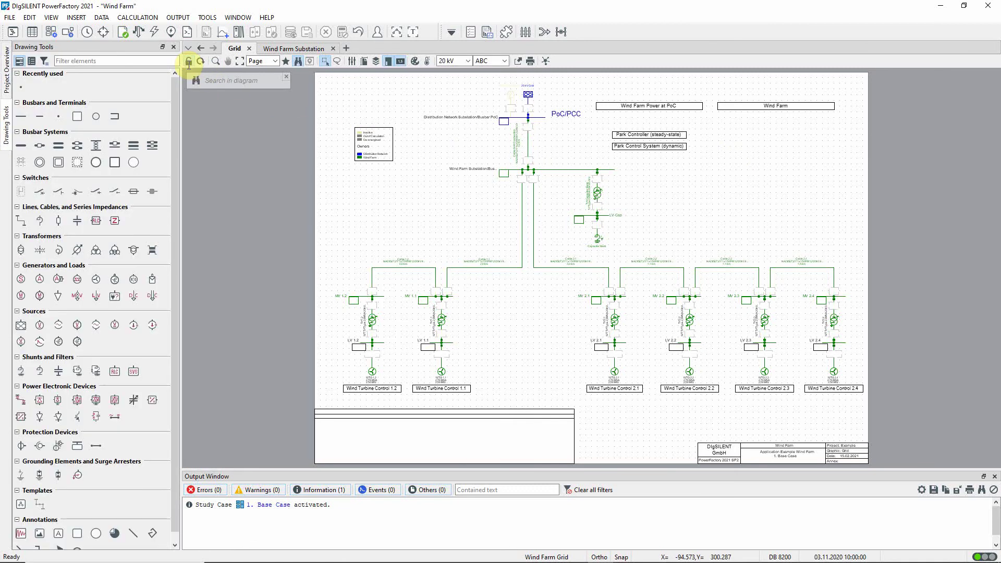
pyautogui.click(61, 115)
pyautogui.click(495, 268)
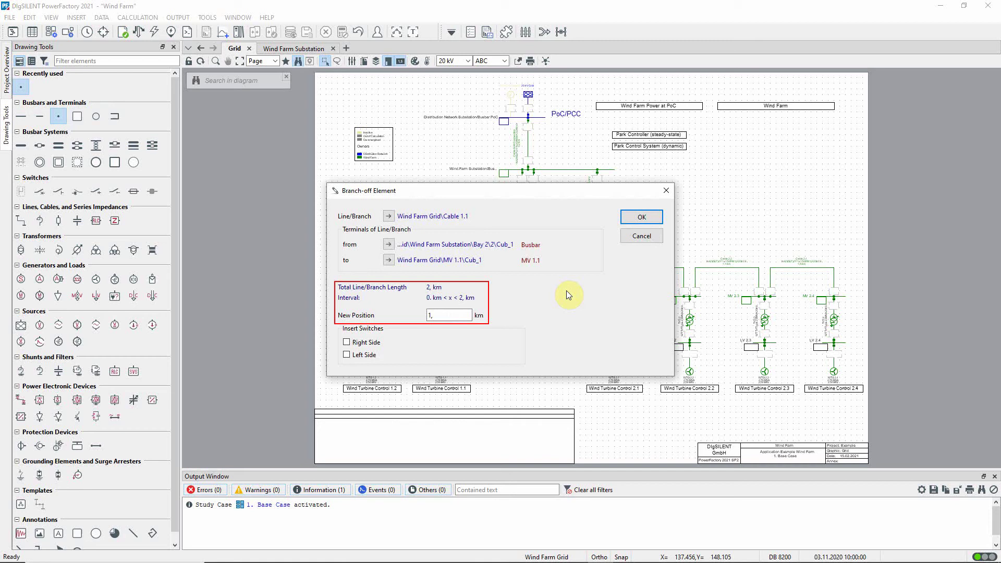
pyautogui.click(640, 220)
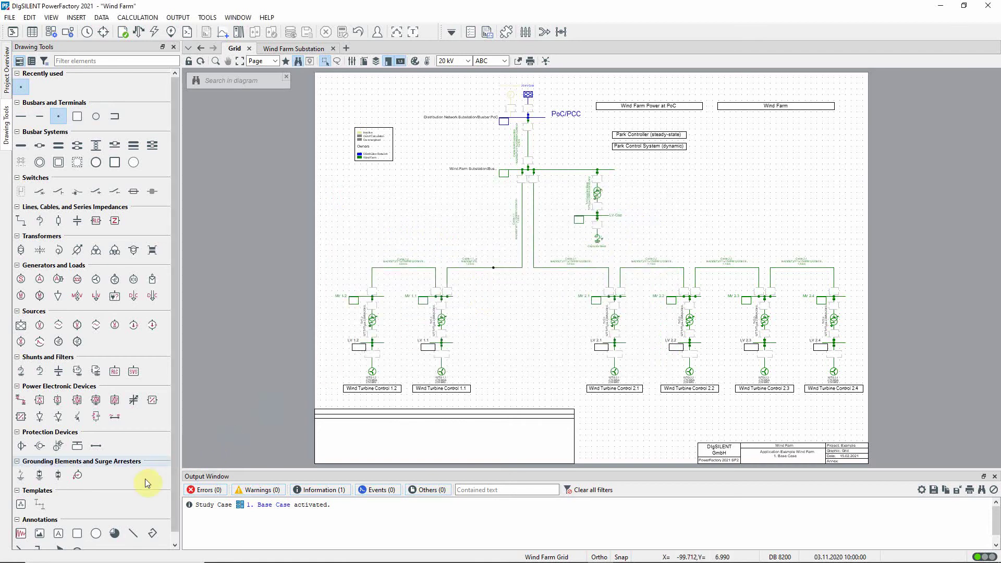
# Step: Place the Fully Rated Converter WTG 2.5 template, with transformer and LV busbar, below the new terminal
pyautogui.click(20, 506)
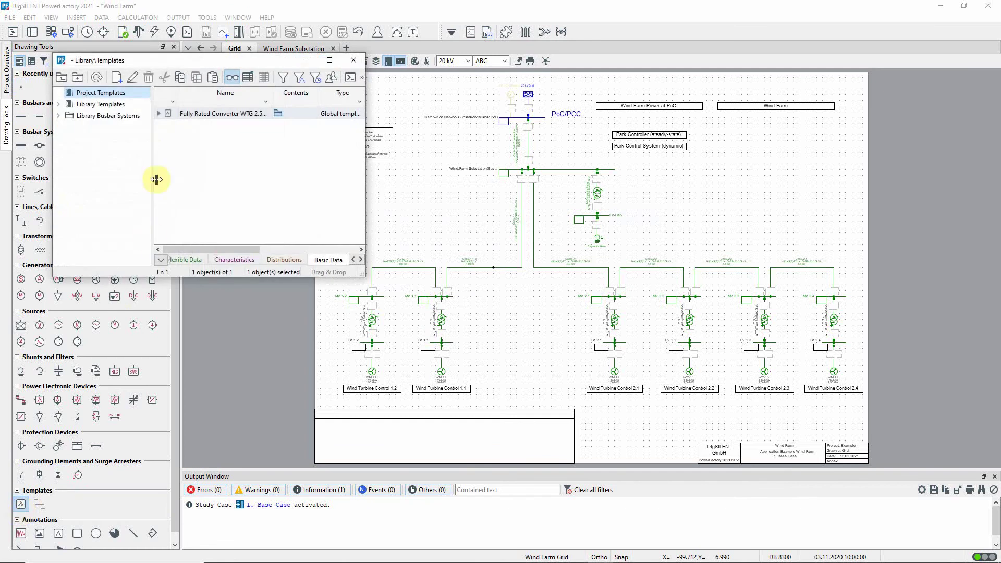
pyautogui.click(170, 115)
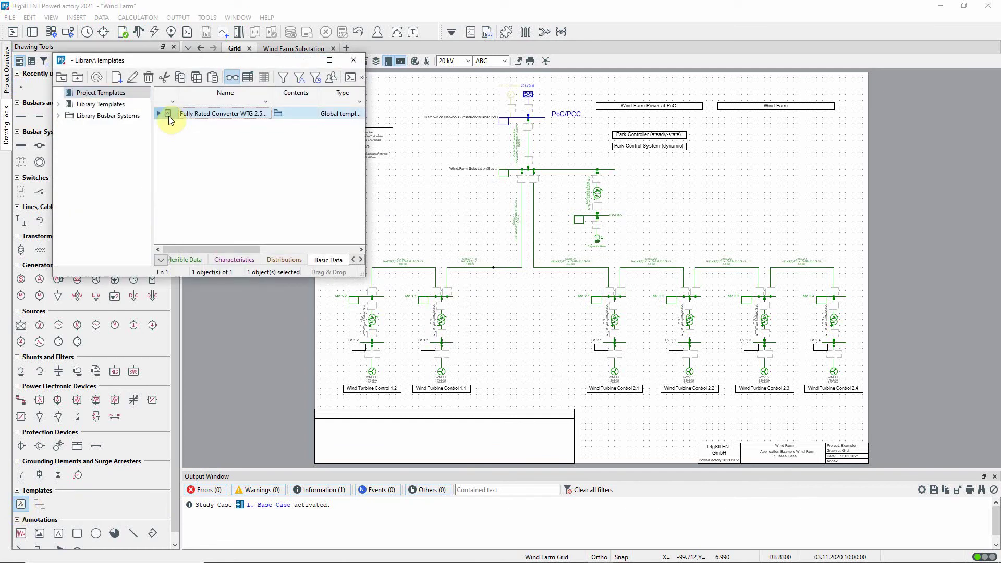
pyautogui.moveTo(168, 115); pyautogui.dragTo(484, 303)
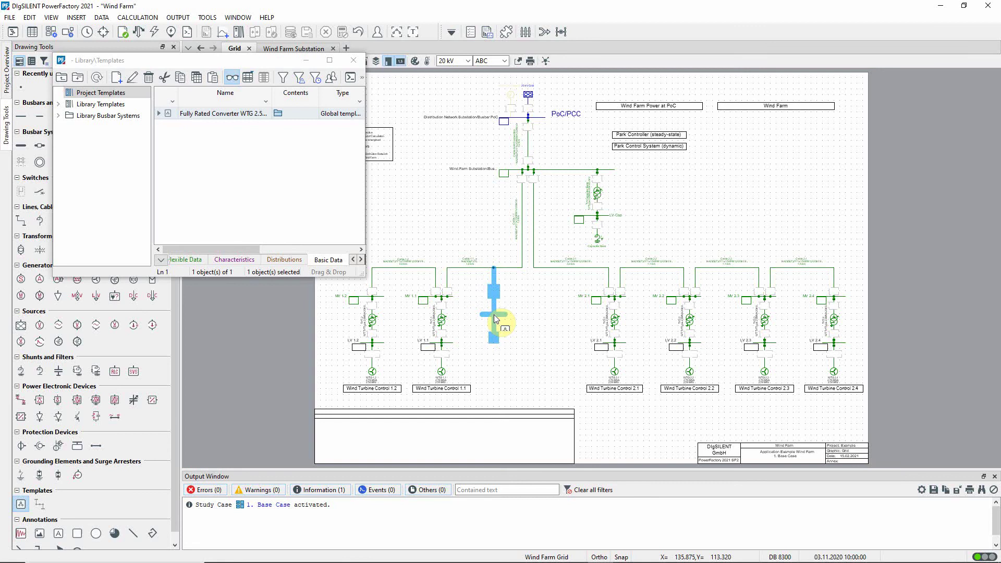
pyautogui.click(494, 314)
pyautogui.press('Escape')
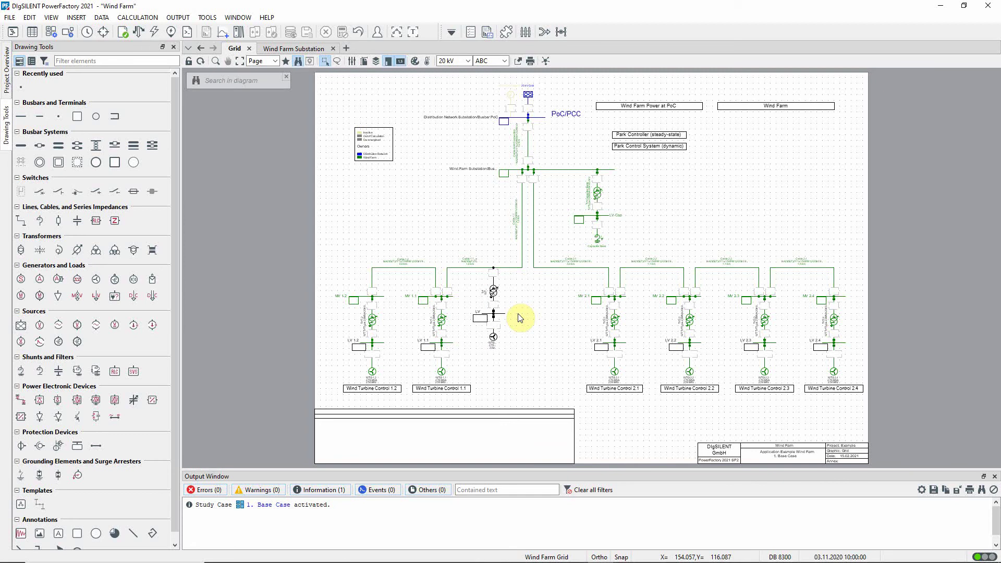
# Step: Review the new WTG 2.5MW generator's load flow (2,5 MW, 0 Mvar), limits and control model, then confirm
pyautogui.rightClick(494, 338)
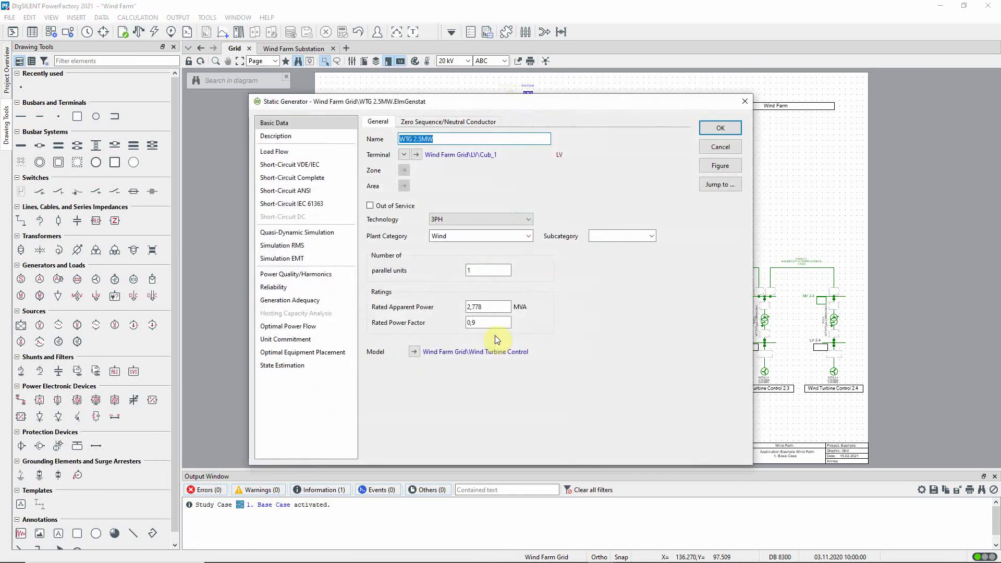
pyautogui.click(274, 152)
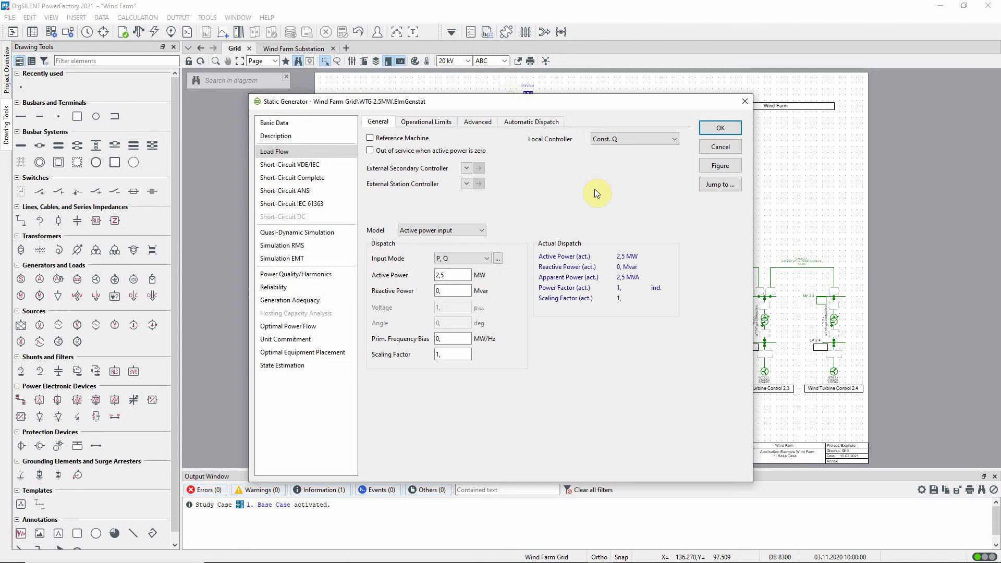
pyautogui.click(441, 122)
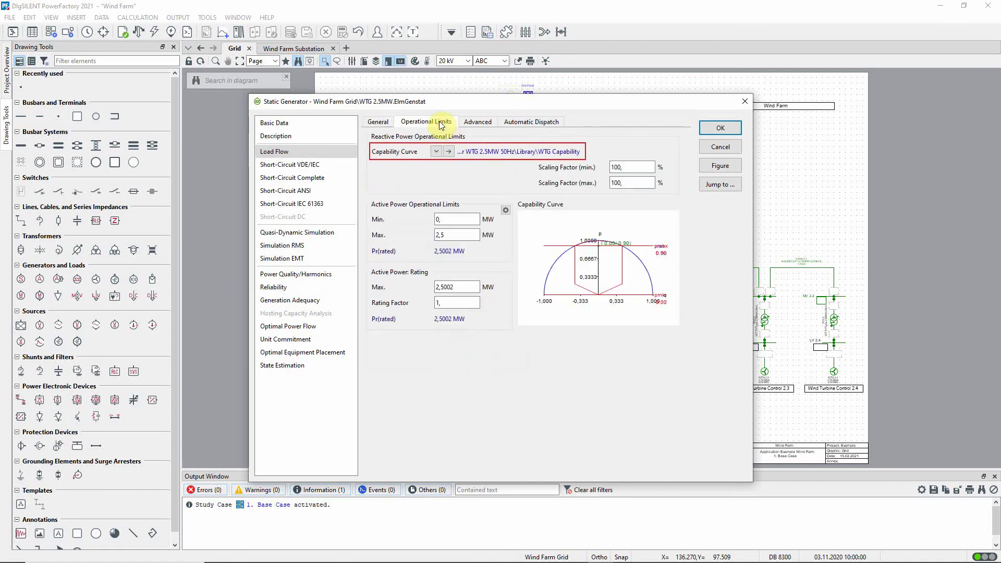
pyautogui.click(321, 122)
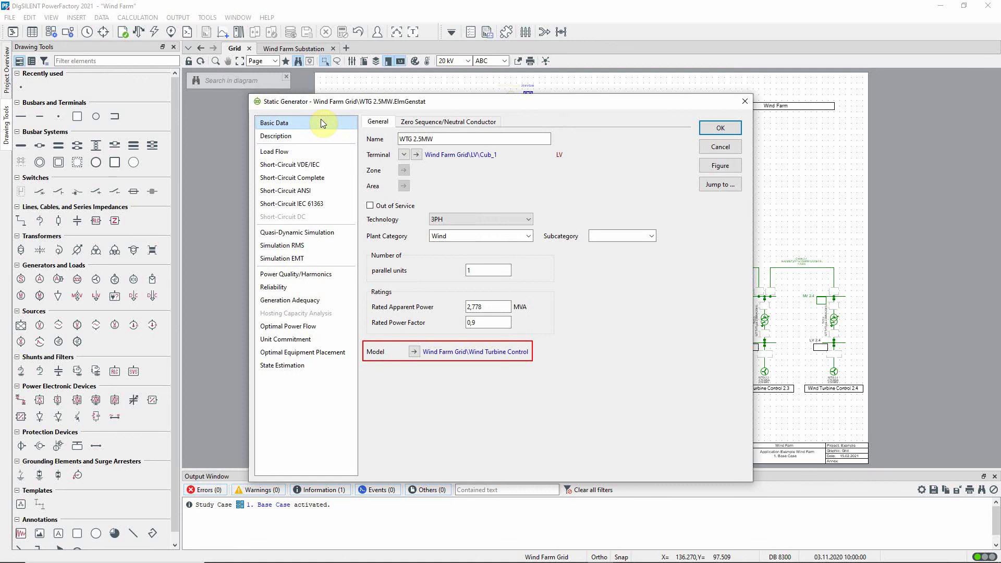
pyautogui.click(707, 128)
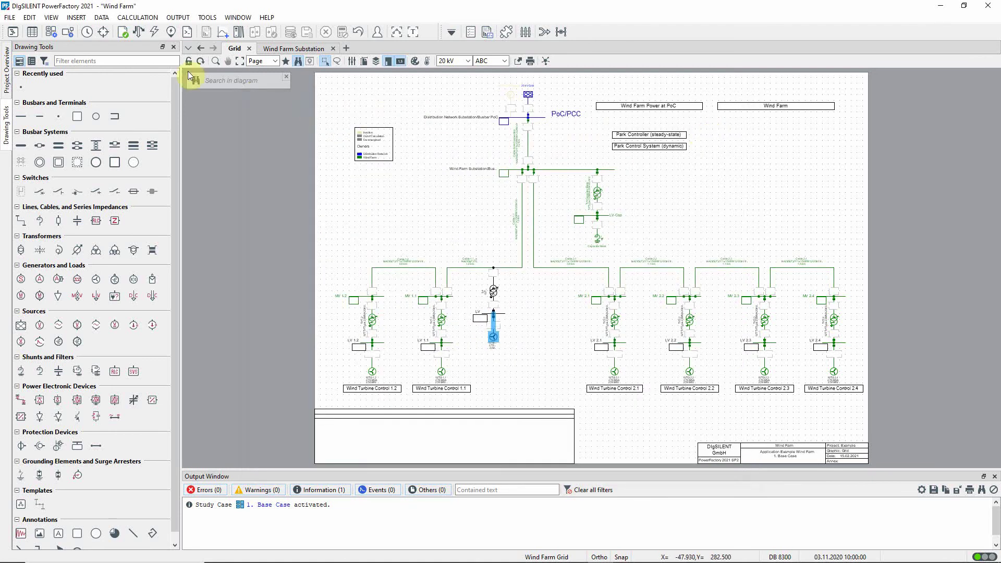
# Step: Execute the load flow and read the new turbine's results: 2,50 MW, -0,76 Mvar, 94,0 % loading
pyautogui.click(139, 34)
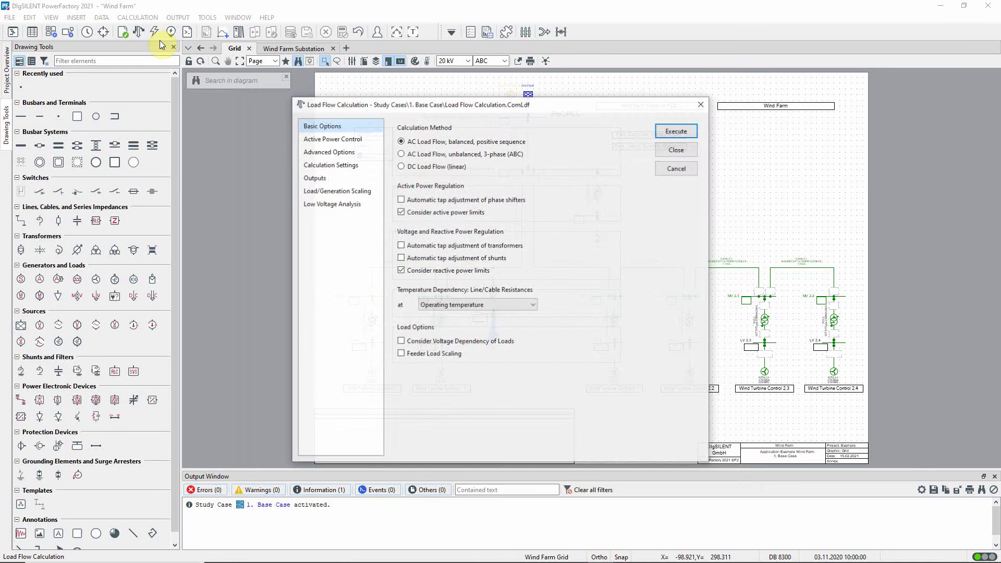
pyautogui.click(673, 130)
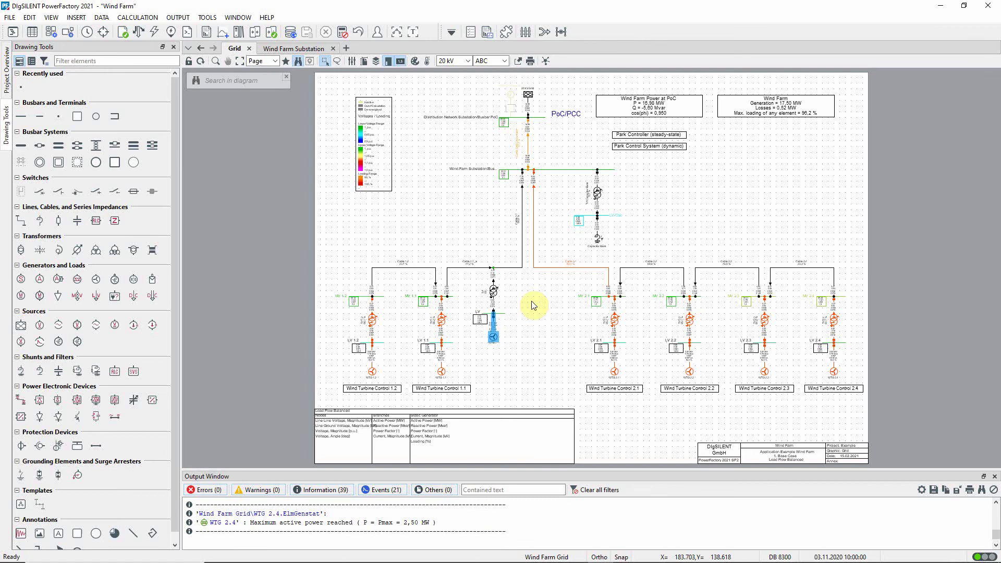
pyautogui.moveTo(496, 332)
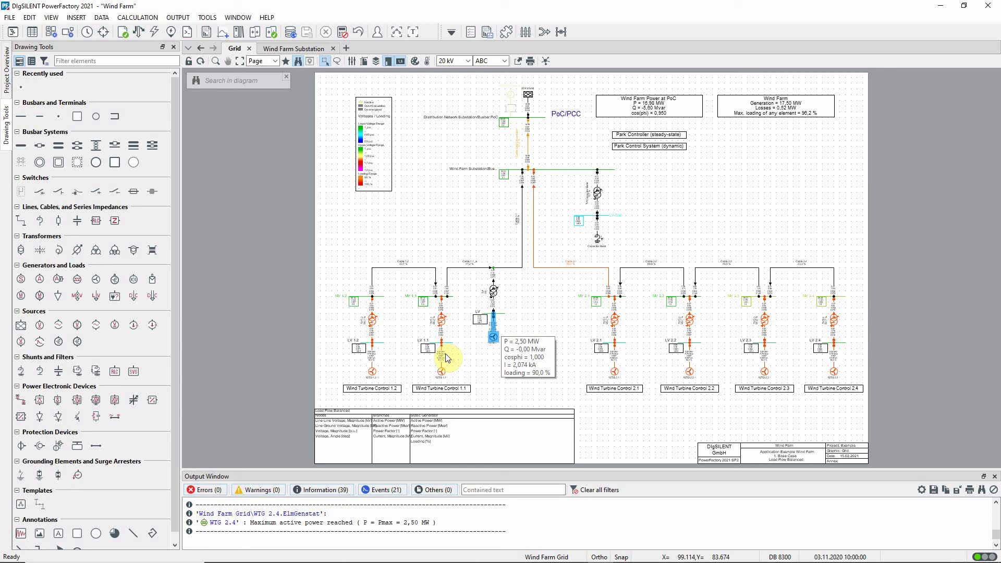
pyautogui.moveTo(442, 358)
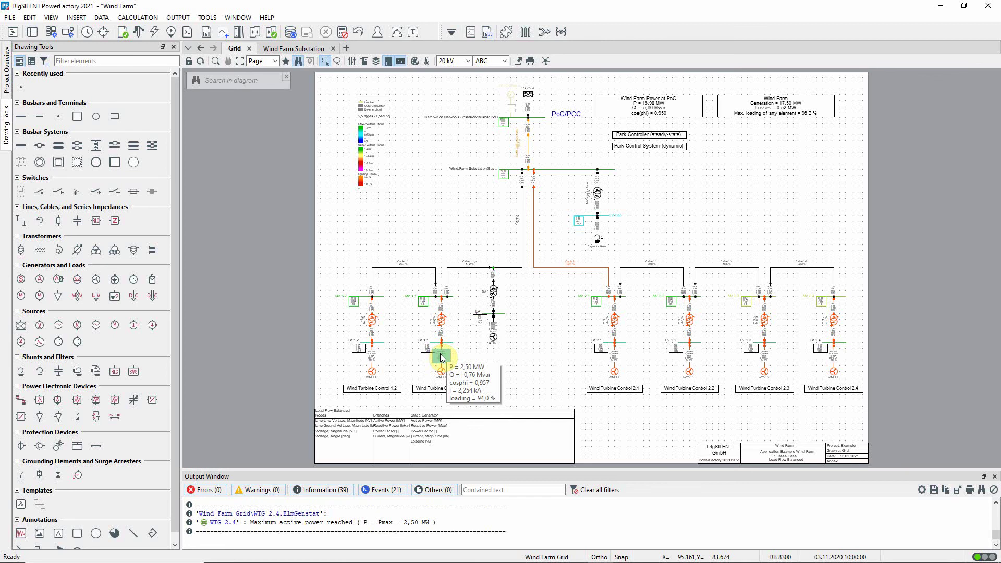
pyautogui.click(442, 358)
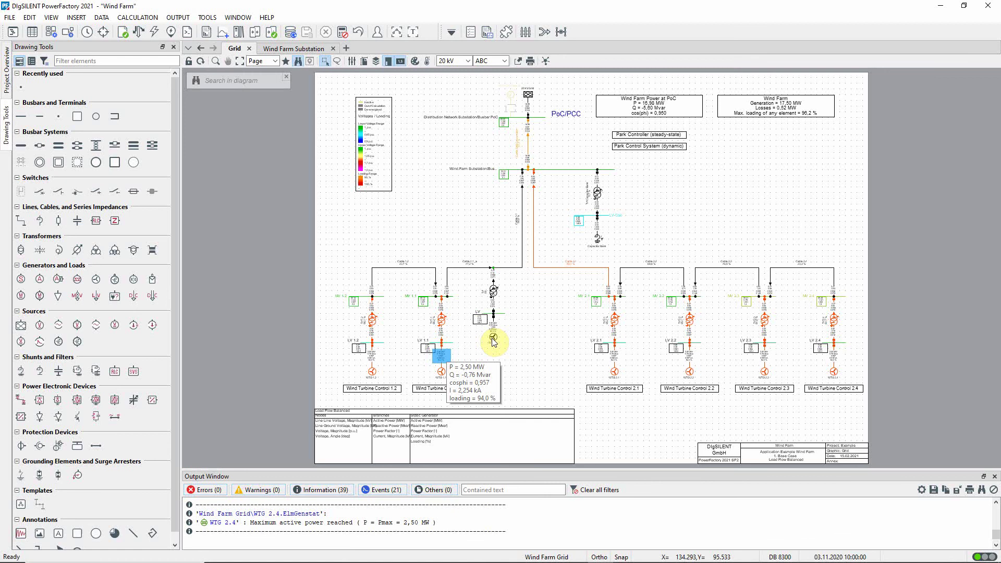
# Step: Assign the new WTG 2.5MW generator to Park Controller (steady-state) and confirm it lists seven machines
pyautogui.rightClick(493, 340)
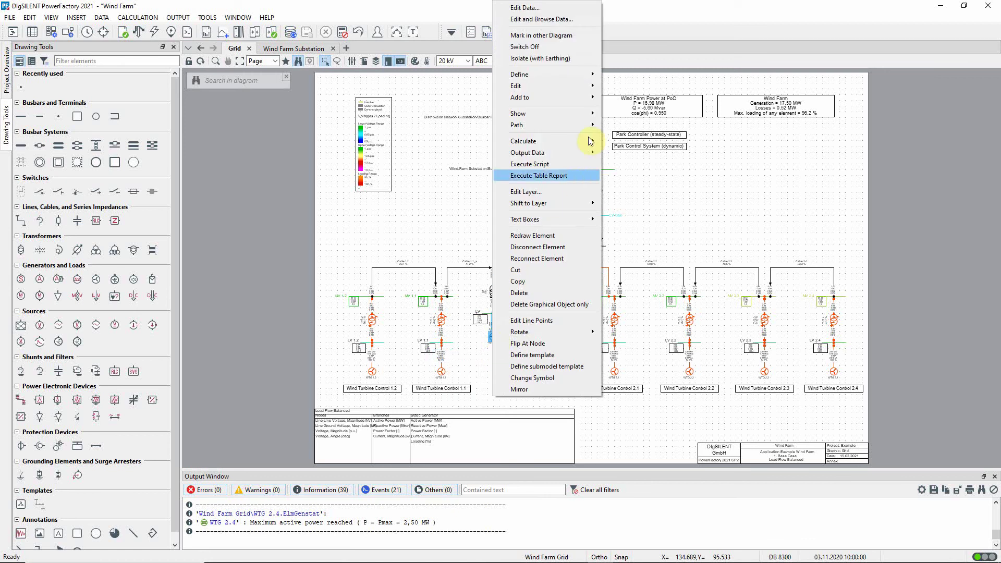
pyautogui.moveTo(594, 98)
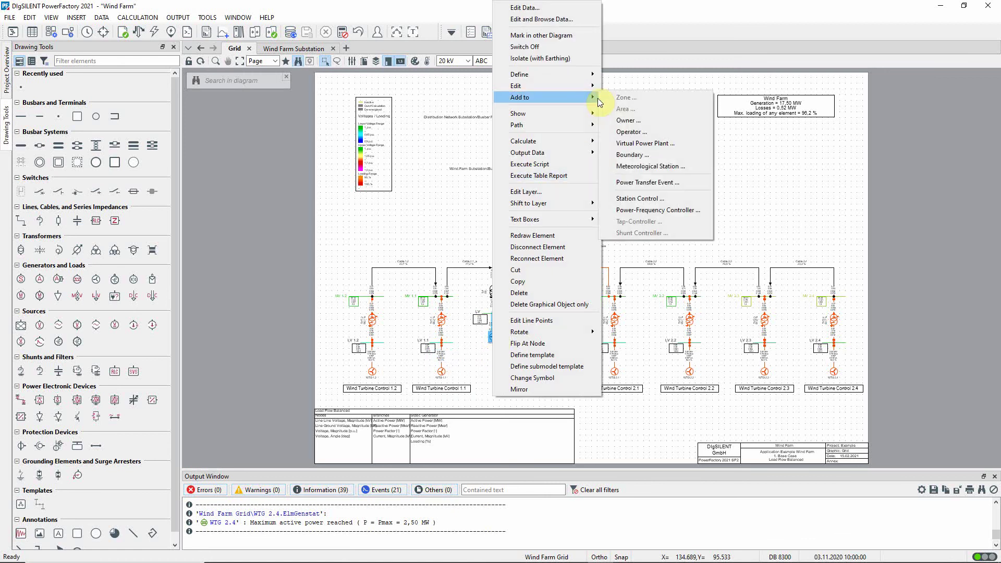
pyautogui.click(632, 201)
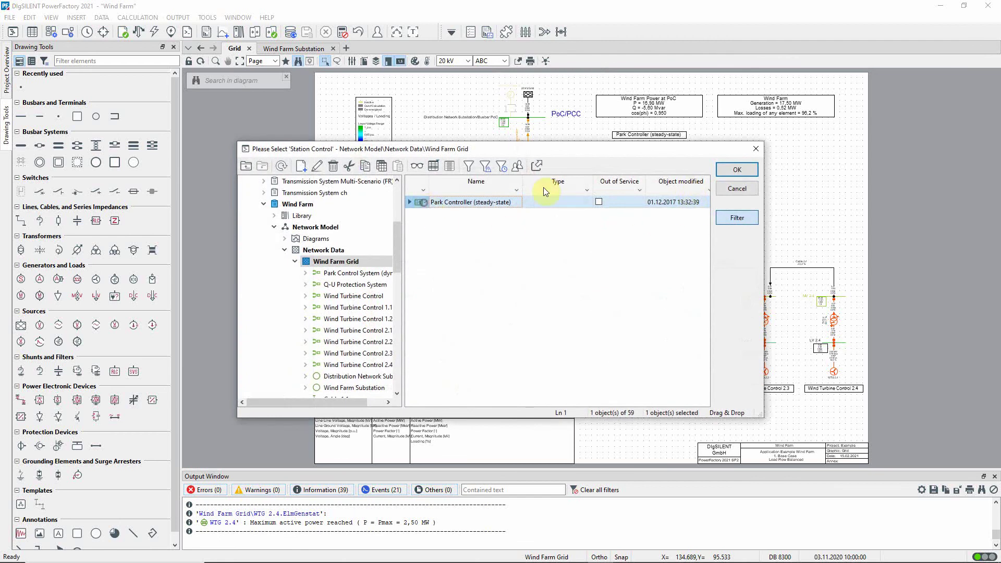
pyautogui.click(742, 171)
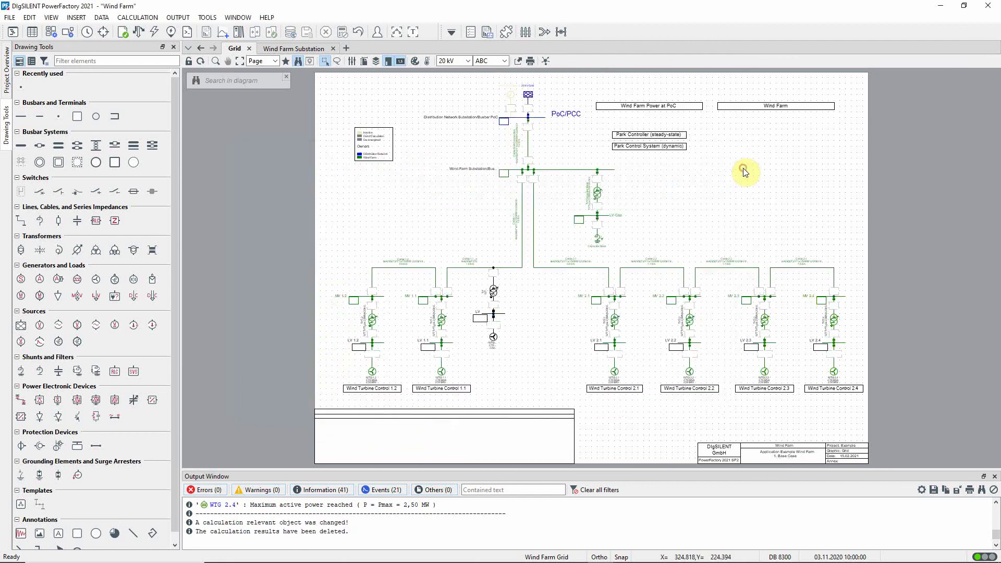
pyautogui.doubleClick(674, 137)
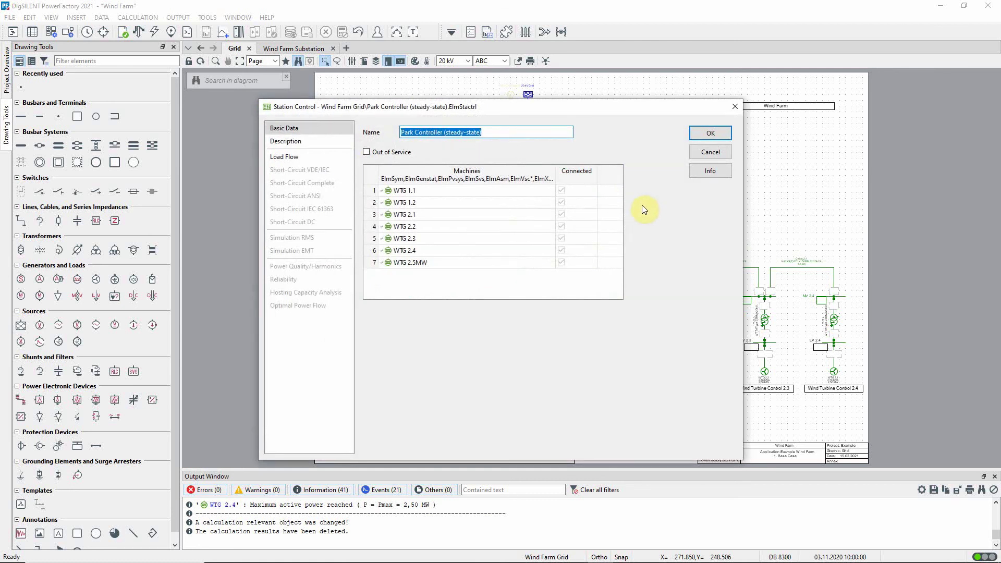
pyautogui.click(710, 133)
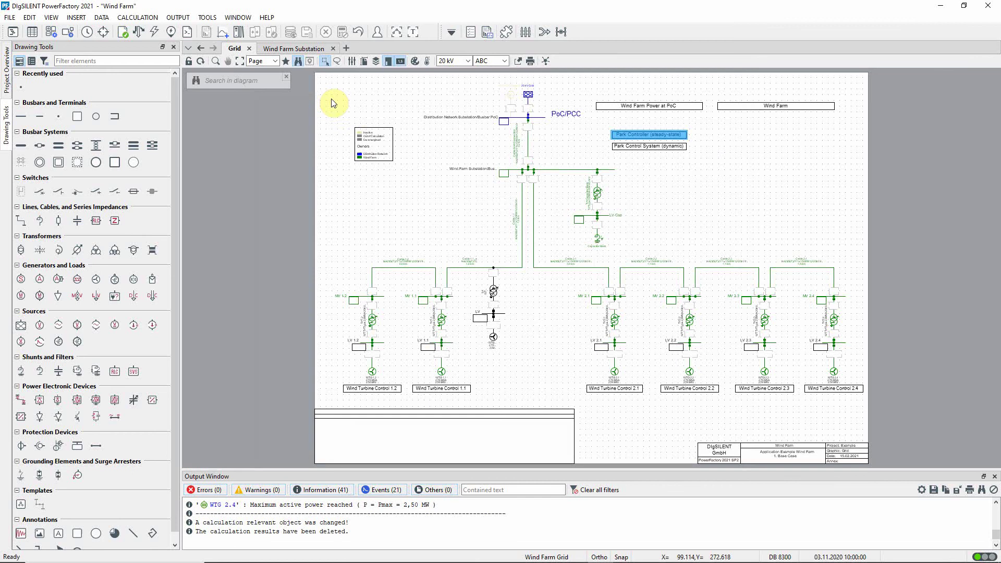
# Step: Execute the load flow and check the turbine's 2,50 MW, -0,65 Mvar, 93,0 % loading and PoC 0,950 power factor
pyautogui.click(140, 30)
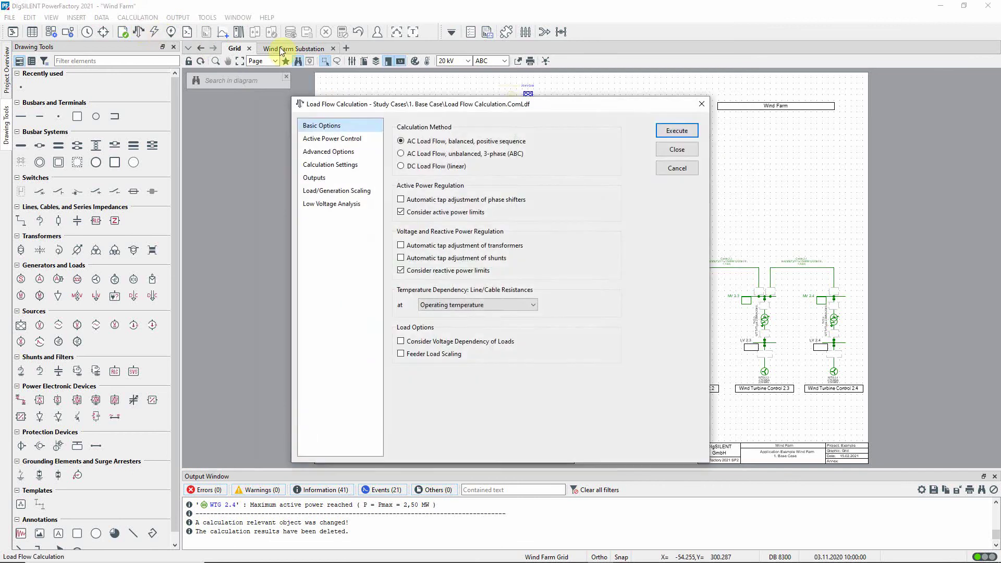
pyautogui.click(665, 134)
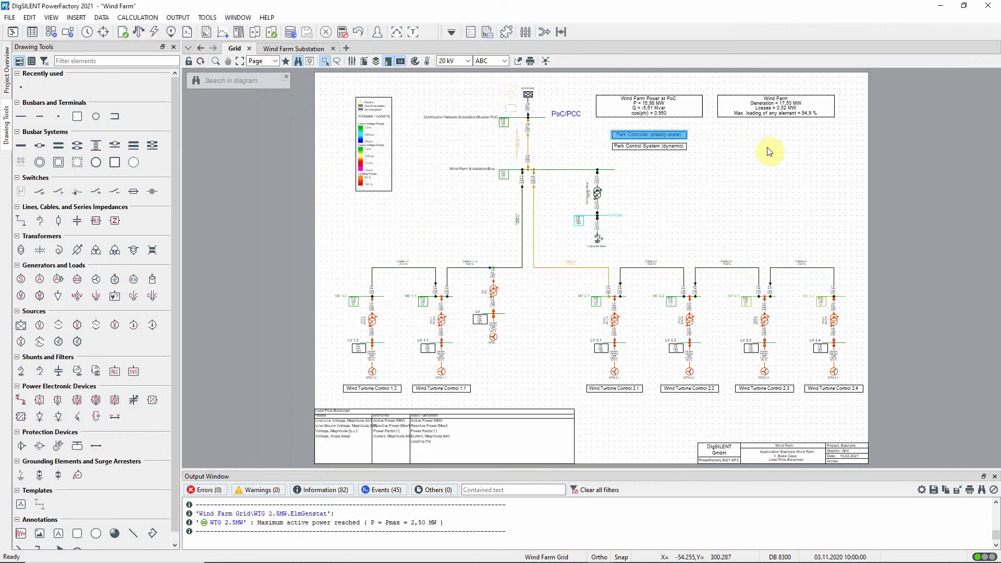
pyautogui.click(746, 187)
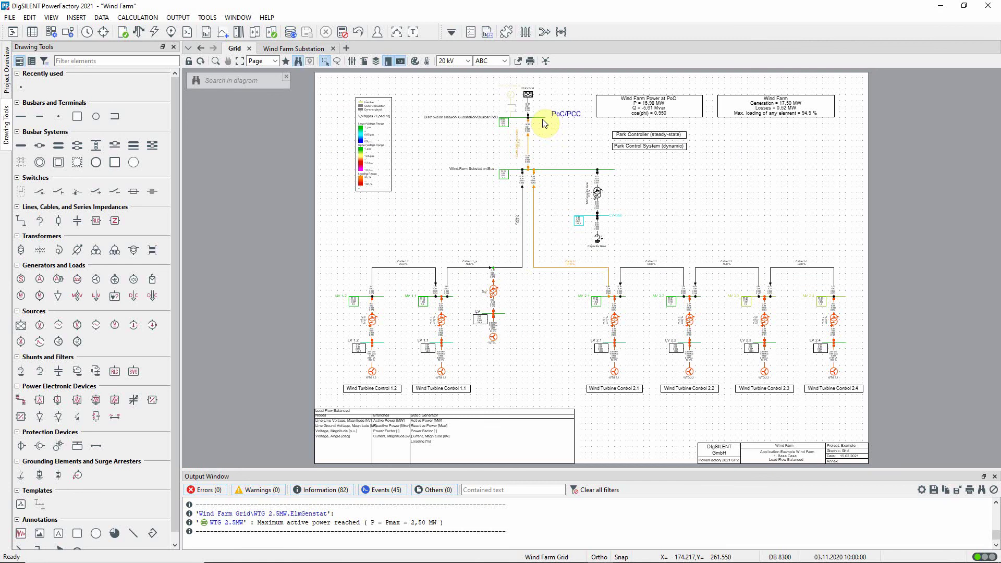
pyautogui.moveTo(531, 130)
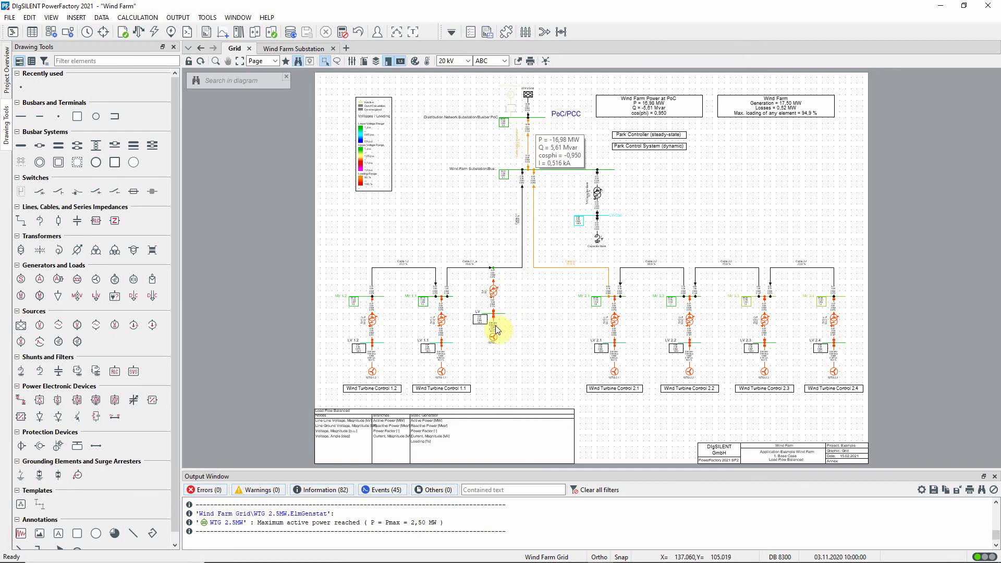
pyautogui.moveTo(496, 330)
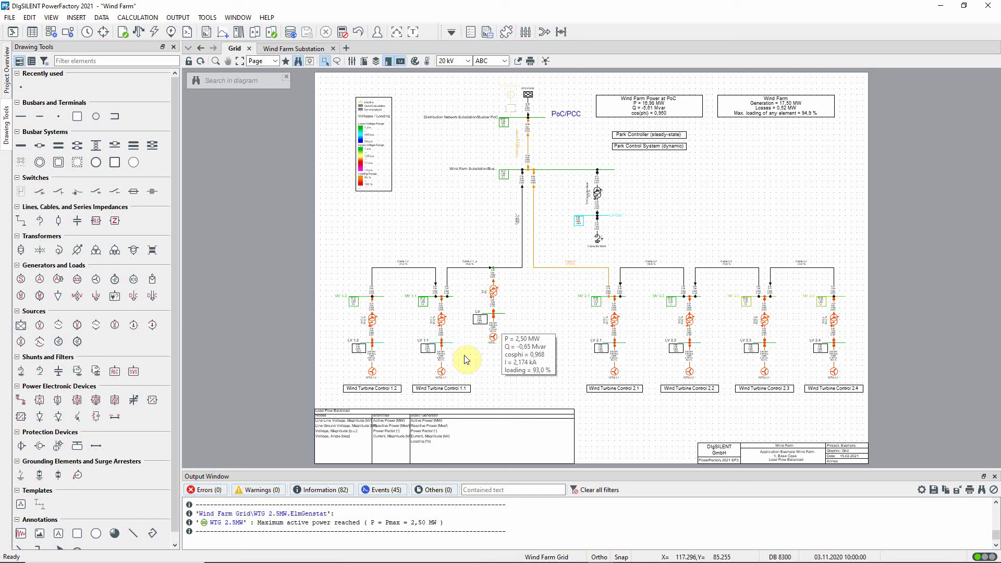
pyautogui.moveTo(444, 358)
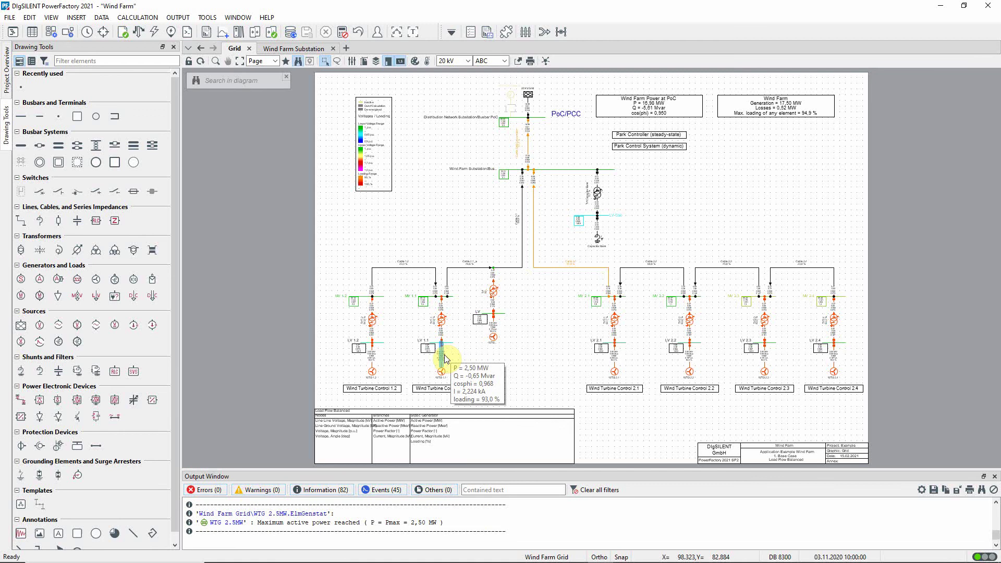
# Step: Set the Park Controller's underexcited active power point to 17,5 MW on its Load Flow page
pyautogui.doubleClick(684, 140)
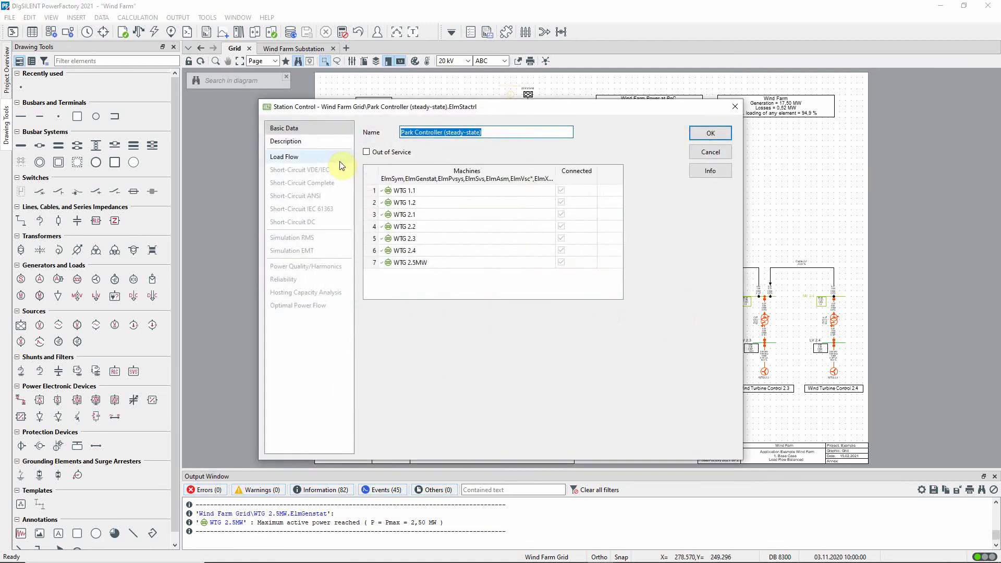
pyautogui.click(338, 159)
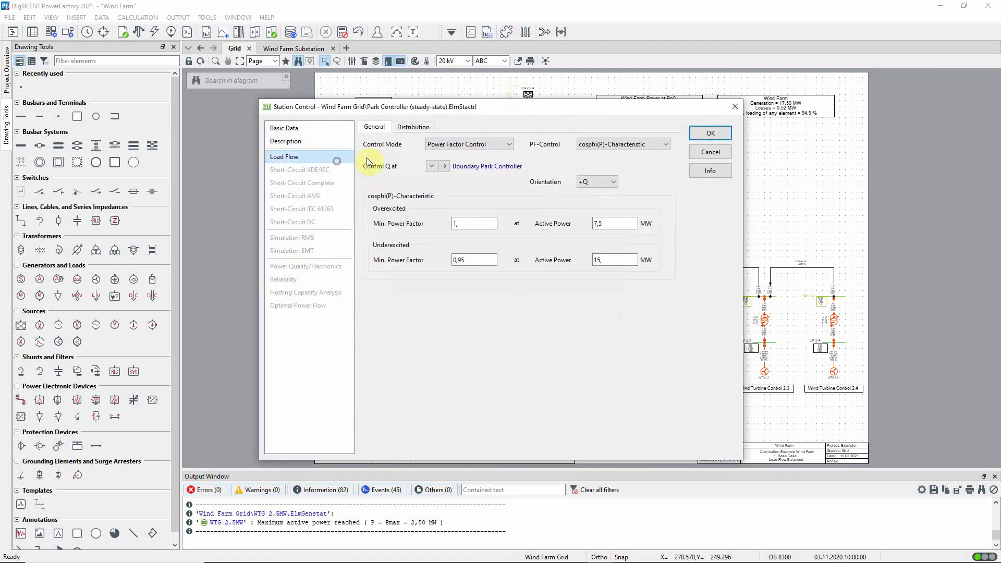
pyautogui.doubleClick(598, 259)
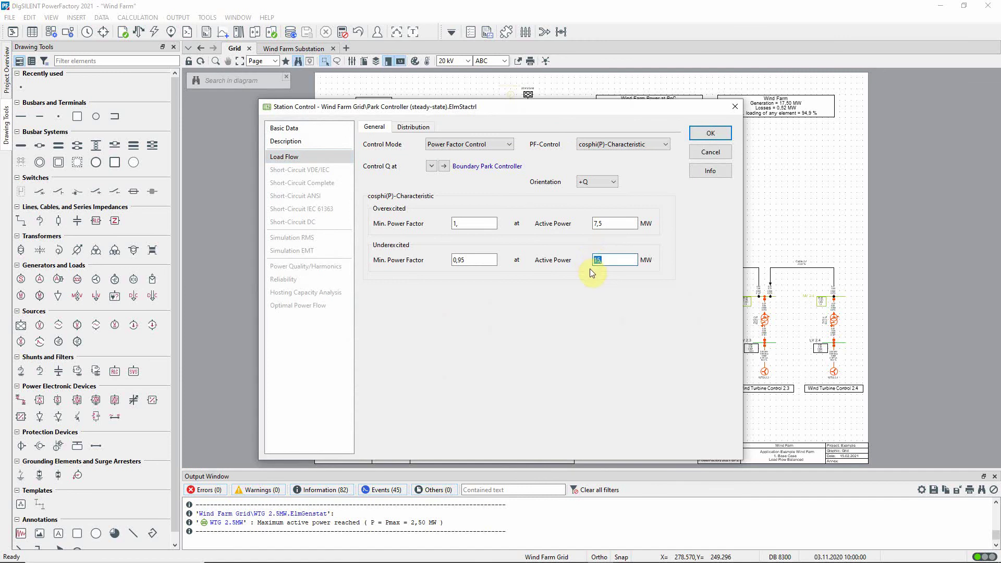
pyautogui.write('17,5')
pyautogui.click(727, 133)
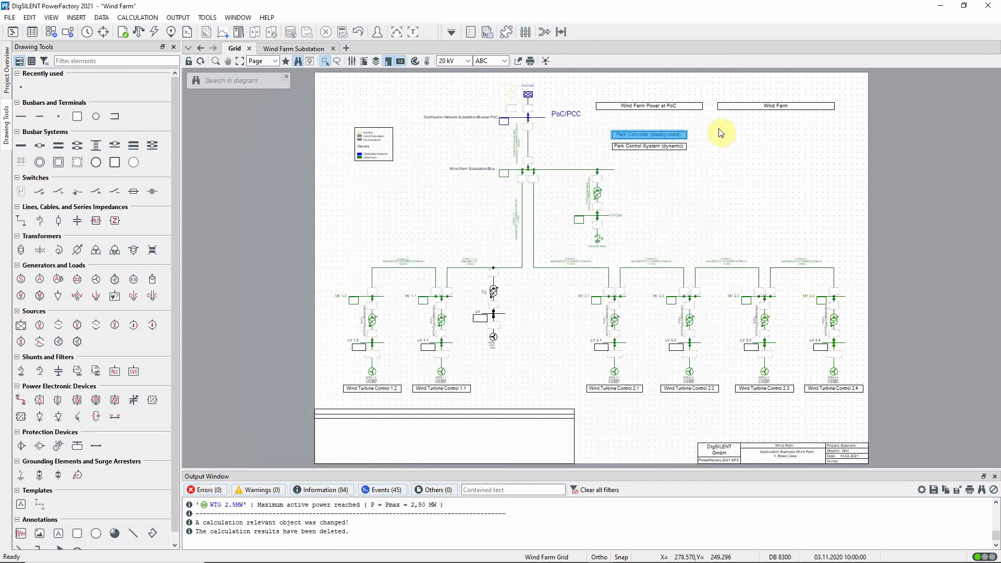
# Step: Execute the load flow again with the revised cosphi(P) characteristic
pyautogui.click(144, 31)
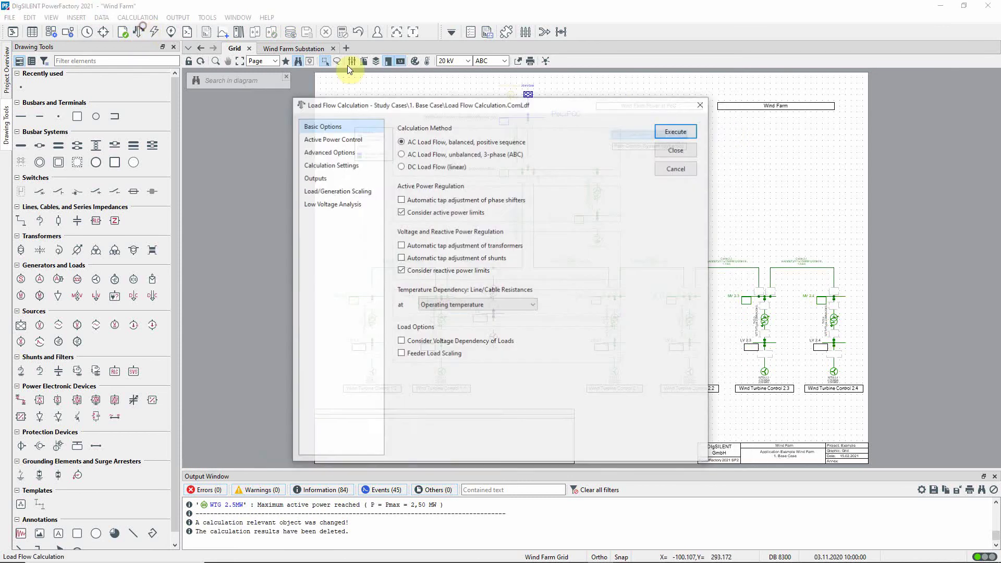
pyautogui.click(677, 132)
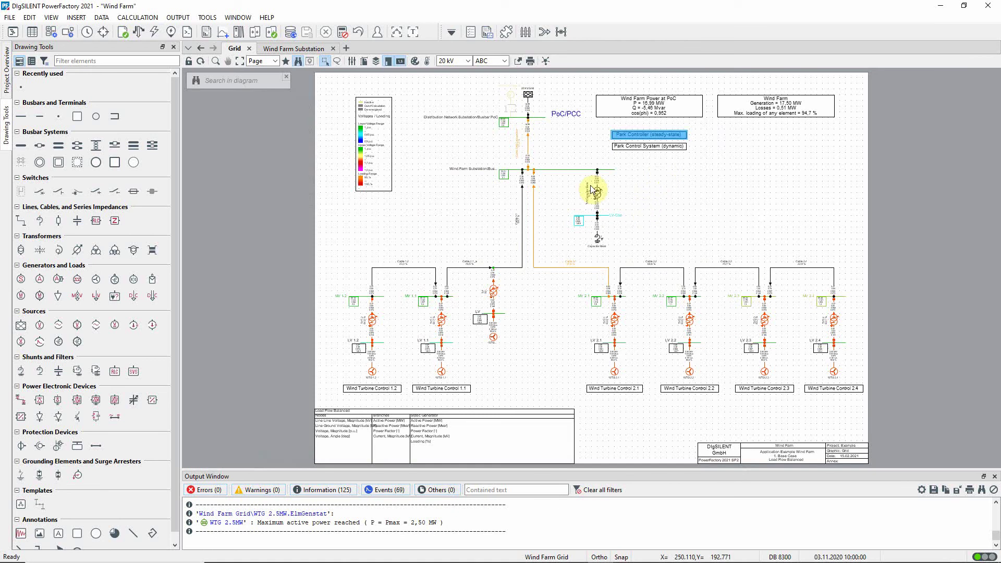